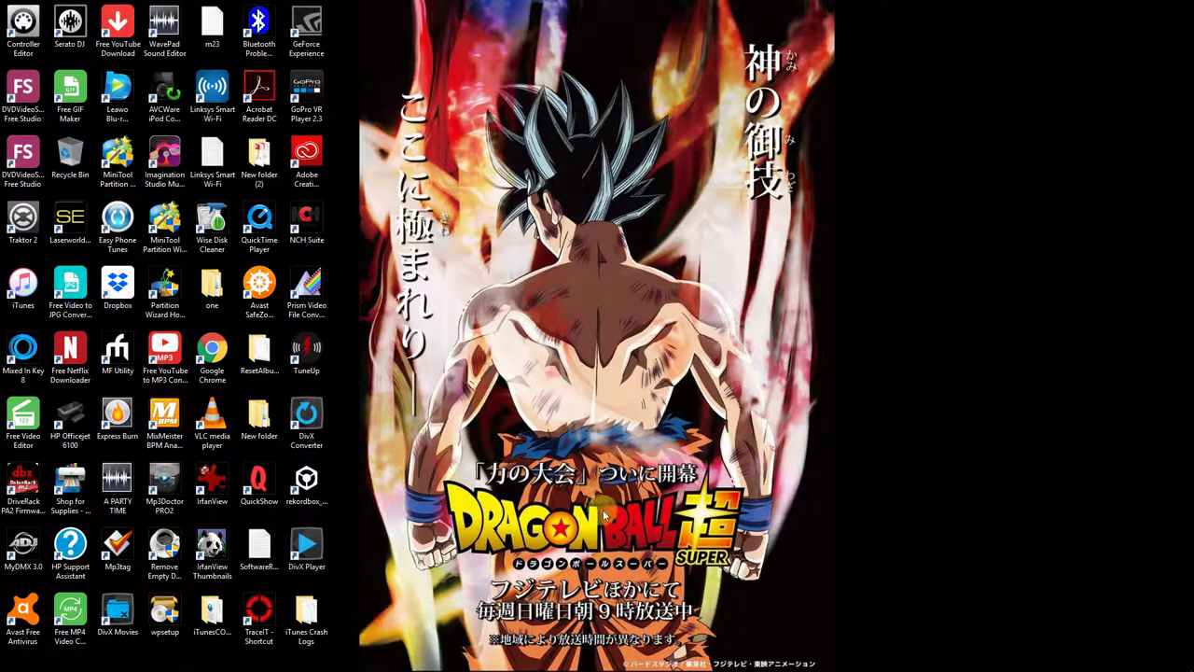
# Step: Bring the Windows taskbar into view to reach the rekordbox icon
pyautogui.moveTo(395, 658)
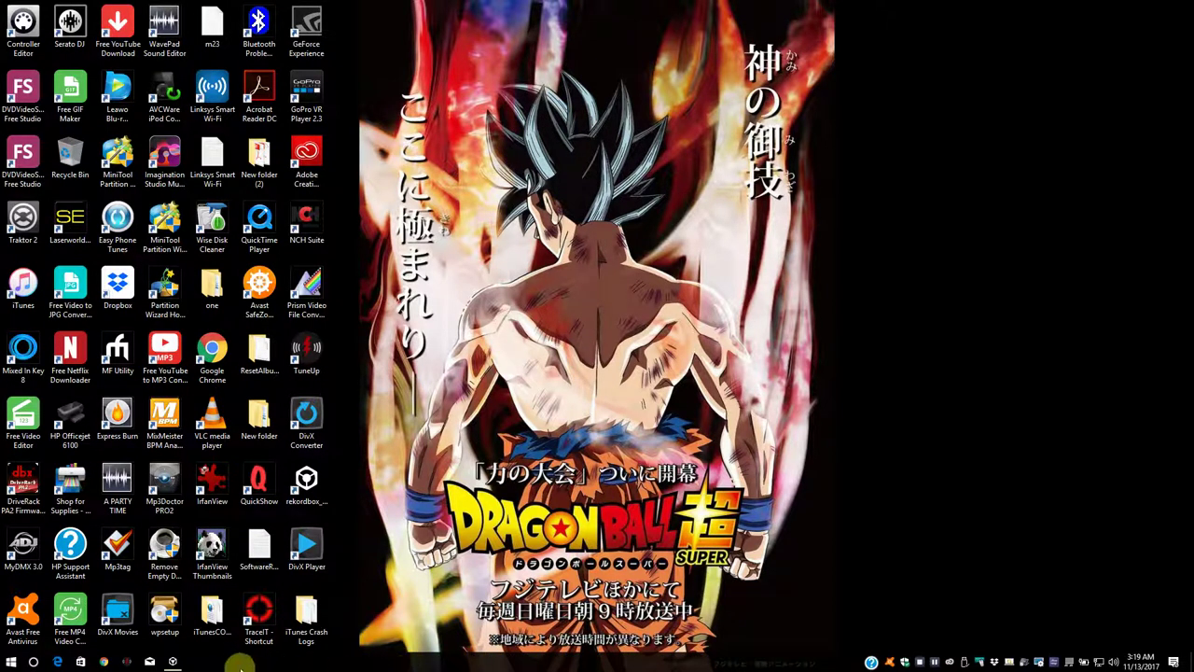
# Step: Restore rekordbox and drag the Bellaquilando track onto the deck, which gives a file-not-found load error
pyautogui.click(170, 660)
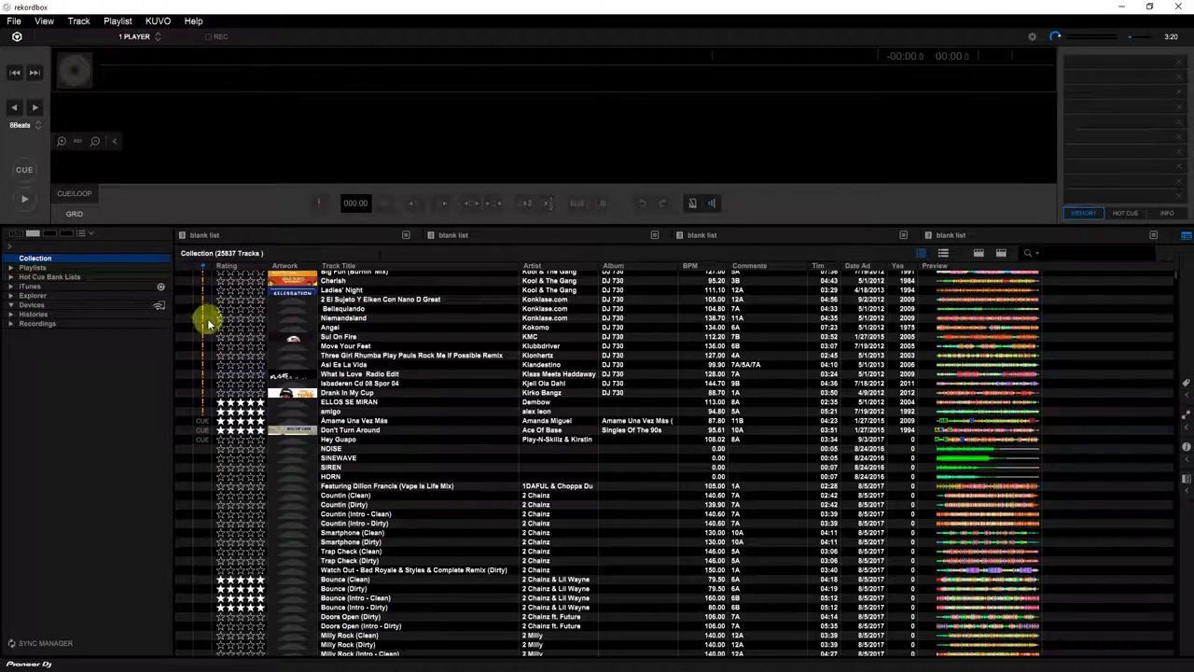
pyautogui.click(235, 308)
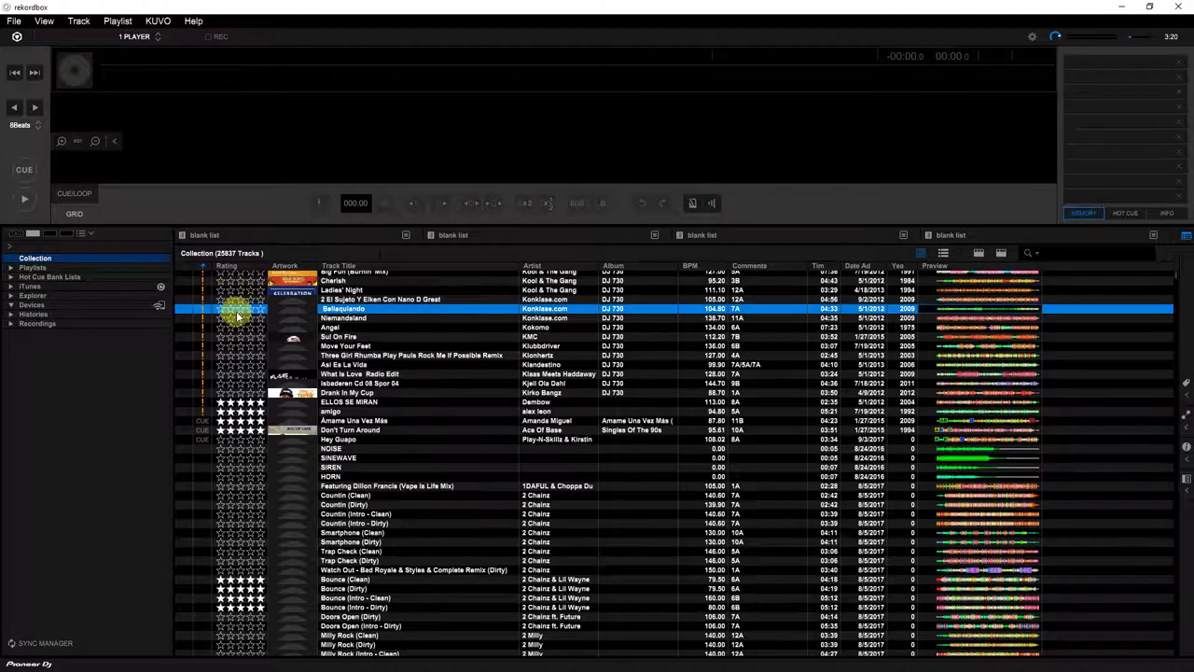
pyautogui.moveTo(360, 308); pyautogui.dragTo(341, 149)
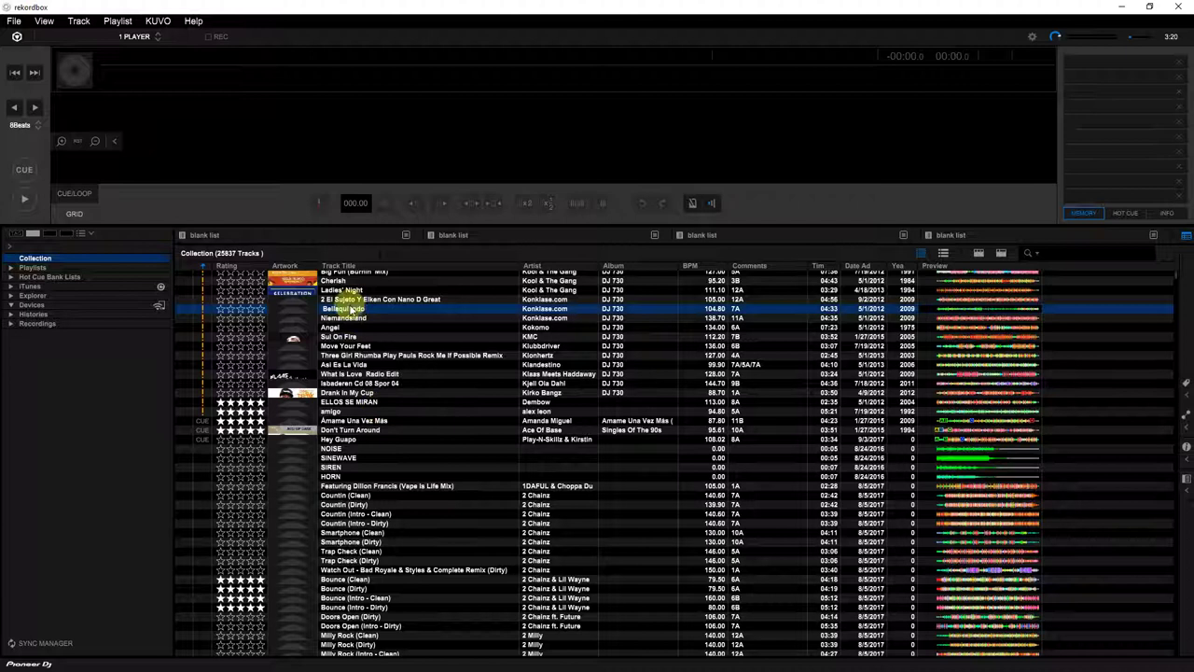
# Step: Use File > Display All Missing Files to list the 58 tracks with missing files
pyautogui.click(19, 22)
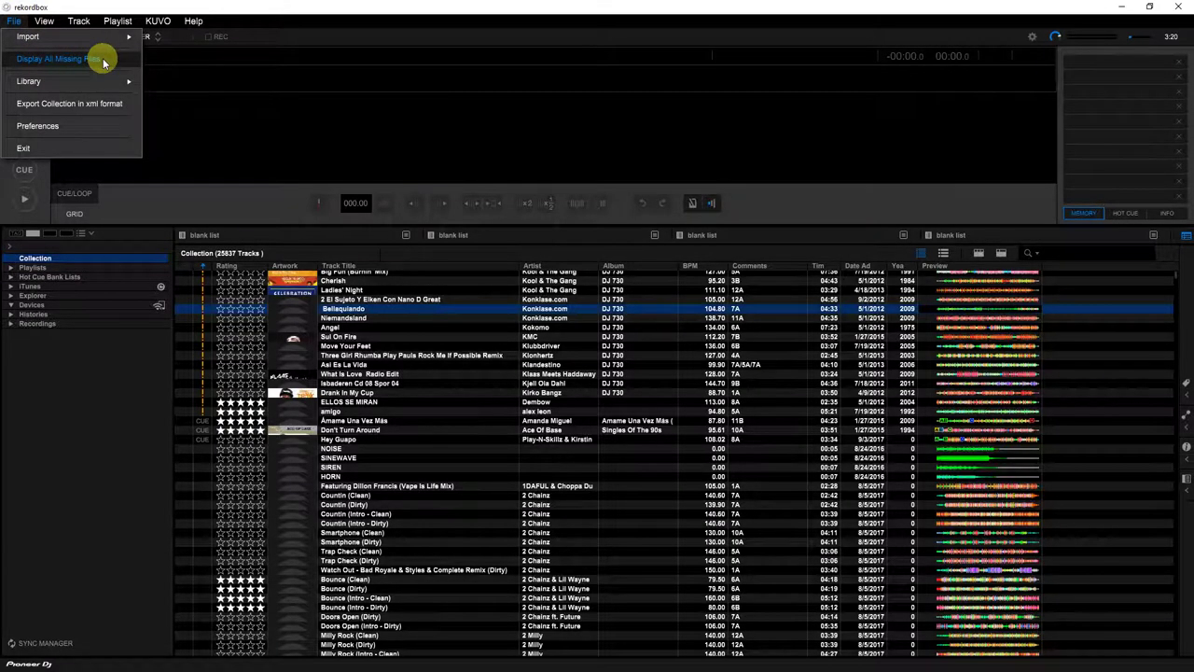
pyautogui.click(104, 63)
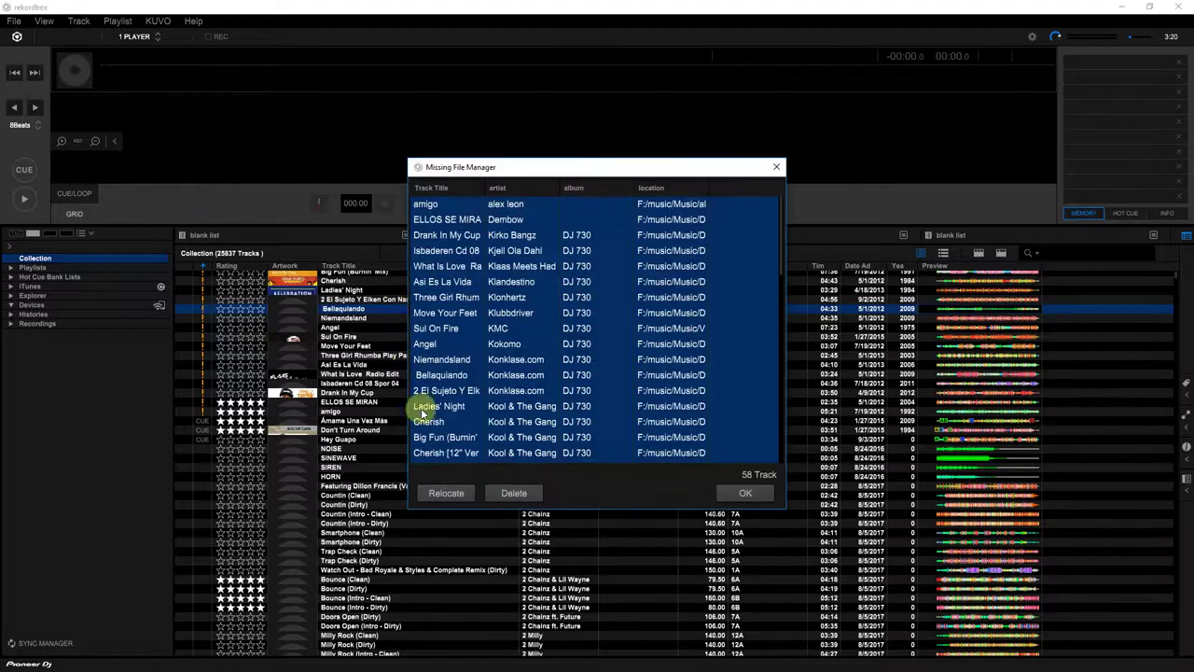
pyautogui.click(448, 495)
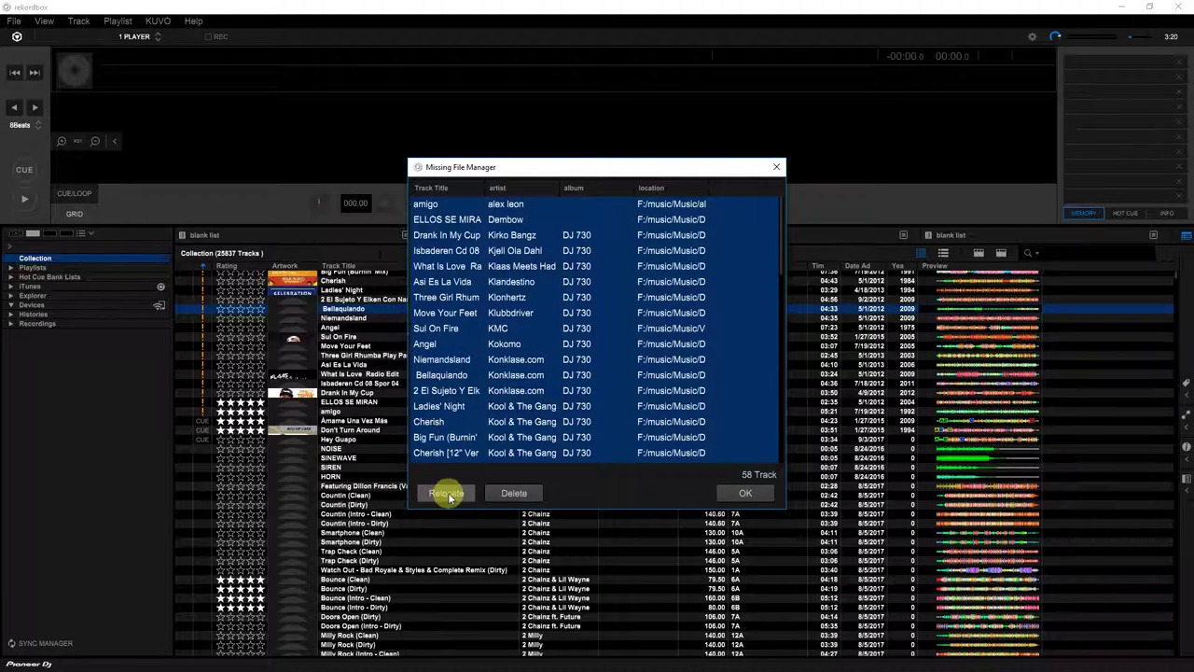
# Step: Delete all 58 missing tracks, confirm the removal, and close the Missing File Manager
pyautogui.click(519, 494)
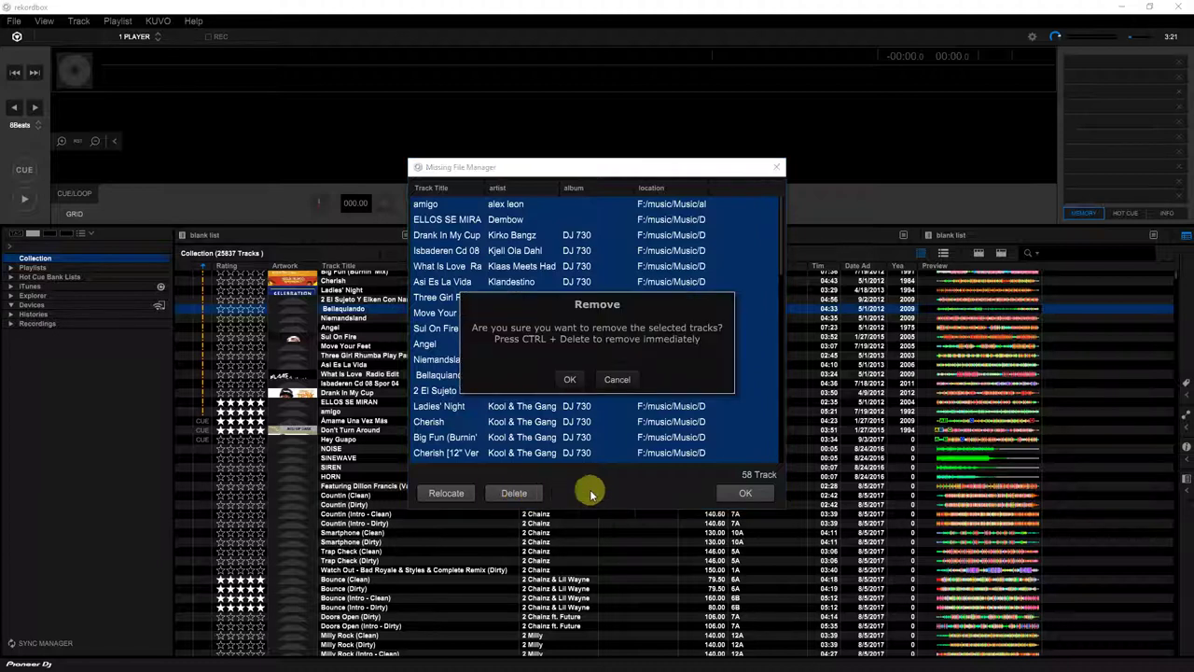
pyautogui.click(570, 379)
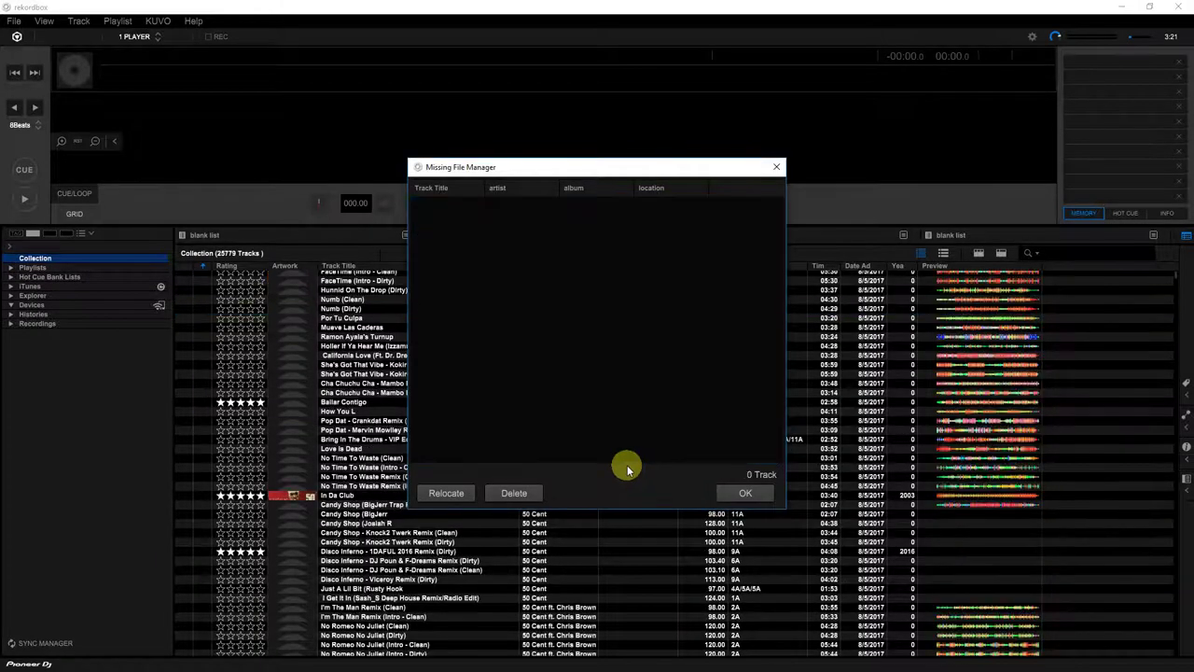
pyautogui.click(731, 496)
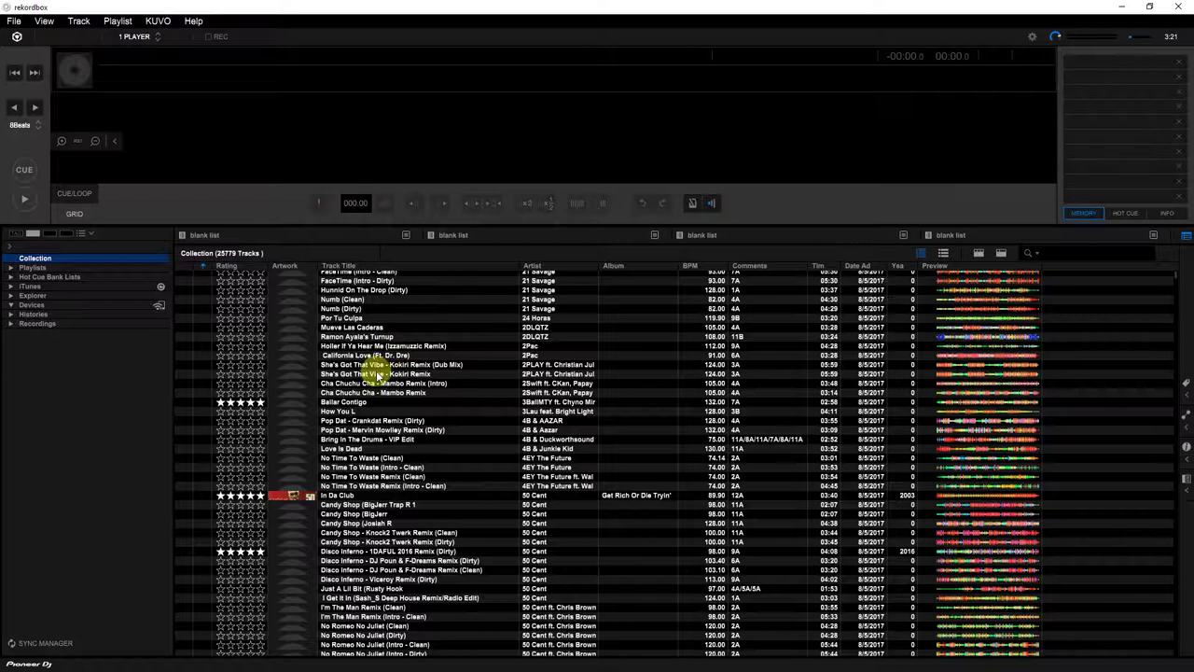
pyautogui.moveTo(294, 362)
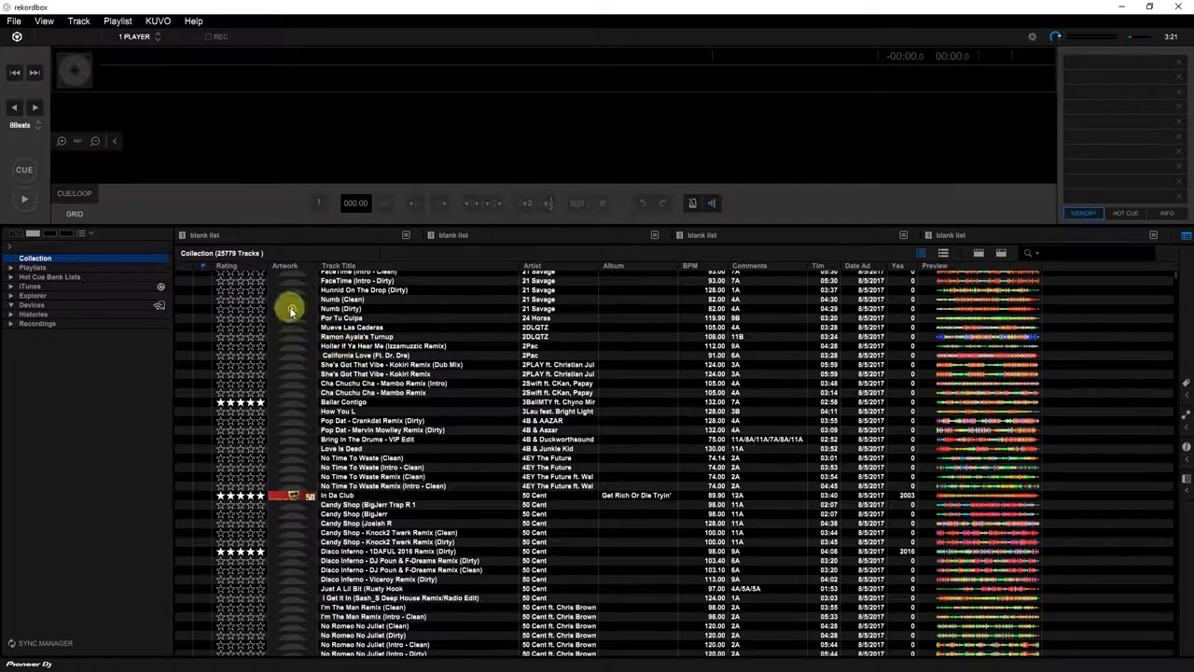
pyautogui.click(10, 24)
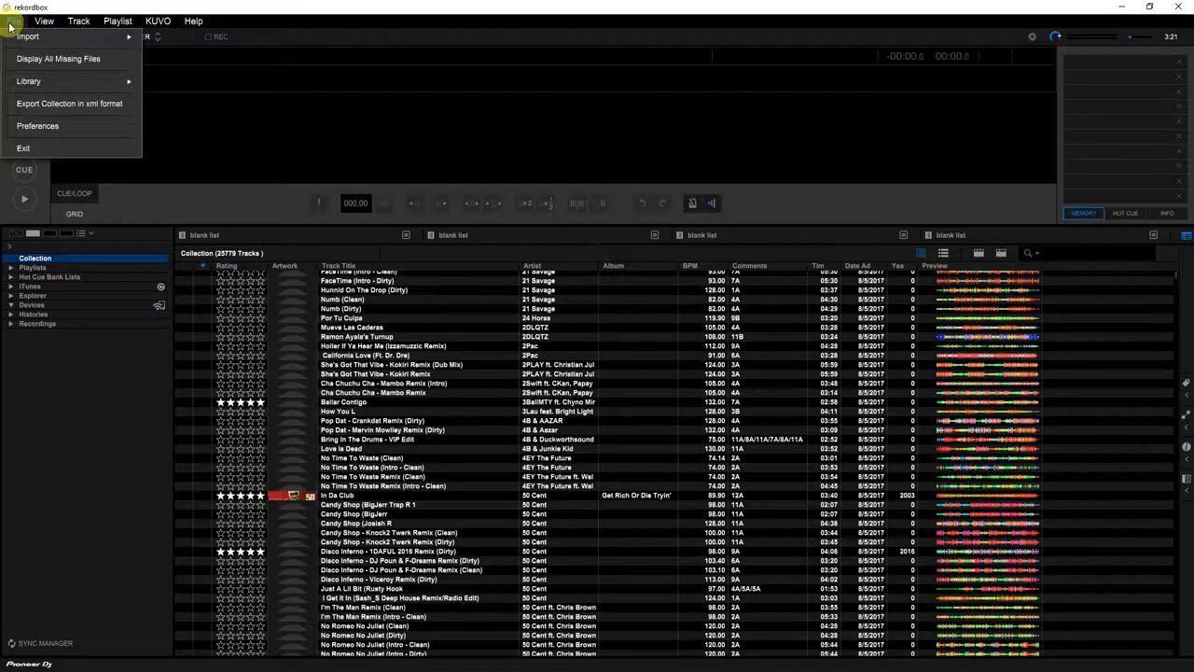
pyautogui.click(60, 62)
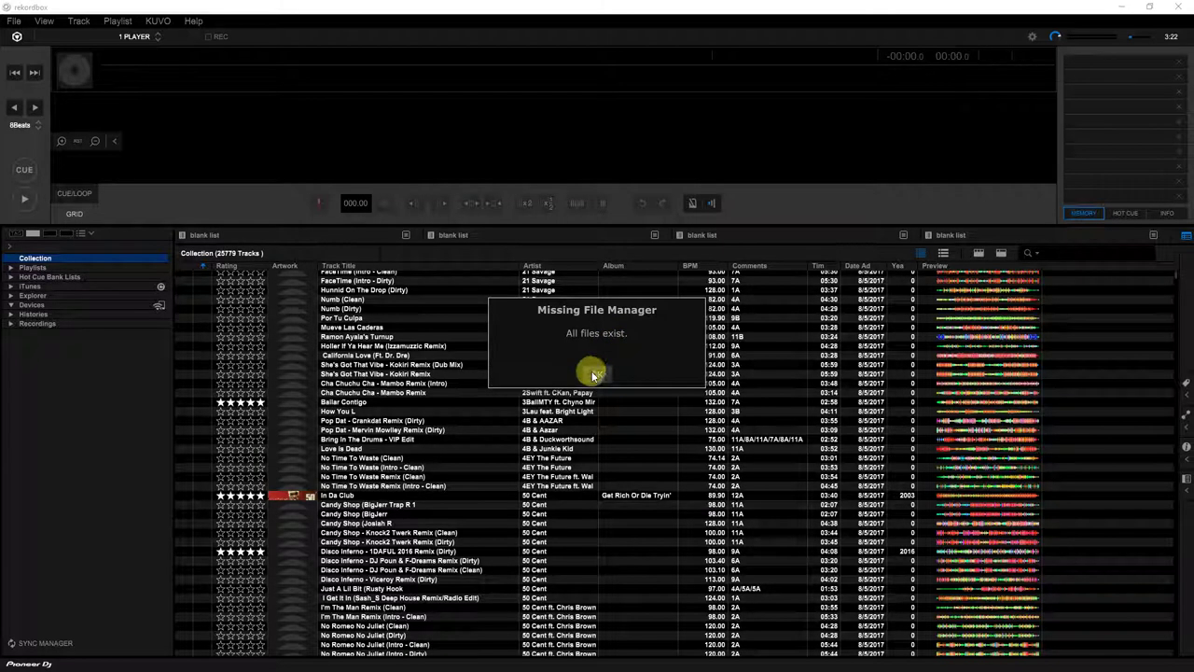
pyautogui.click(594, 374)
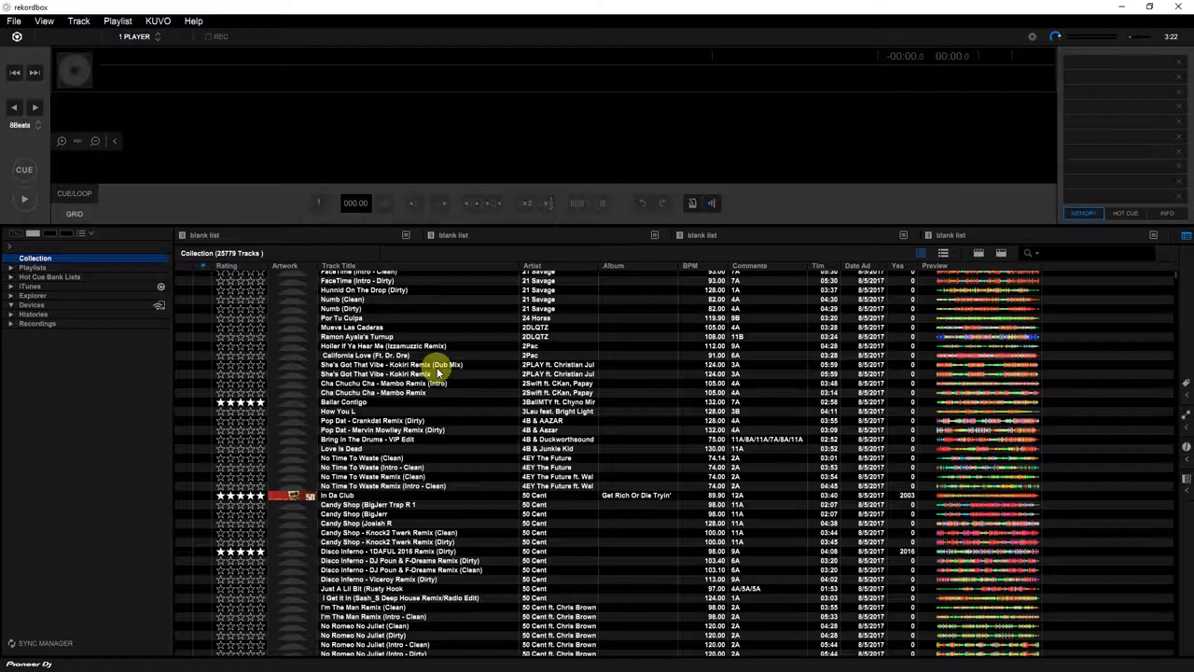
pyautogui.scroll(-10, 460, 421)
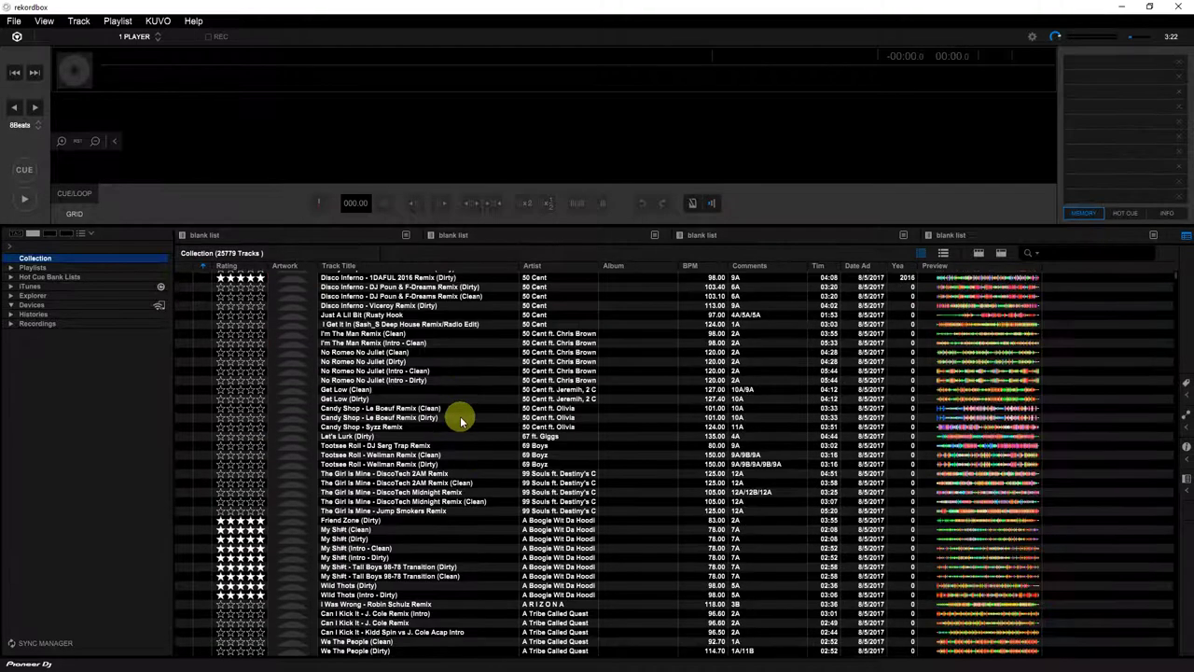
pyautogui.scroll(-20, 460, 421)
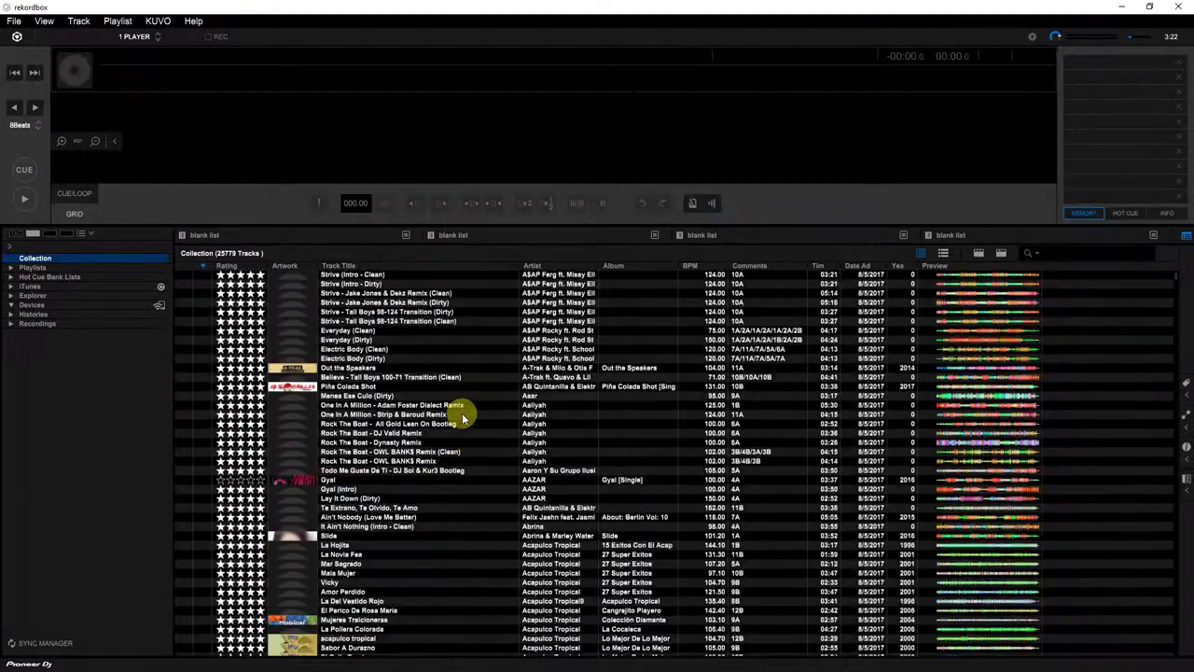
pyautogui.scroll(-8, 462, 417)
pyautogui.scroll(15, 462, 417)
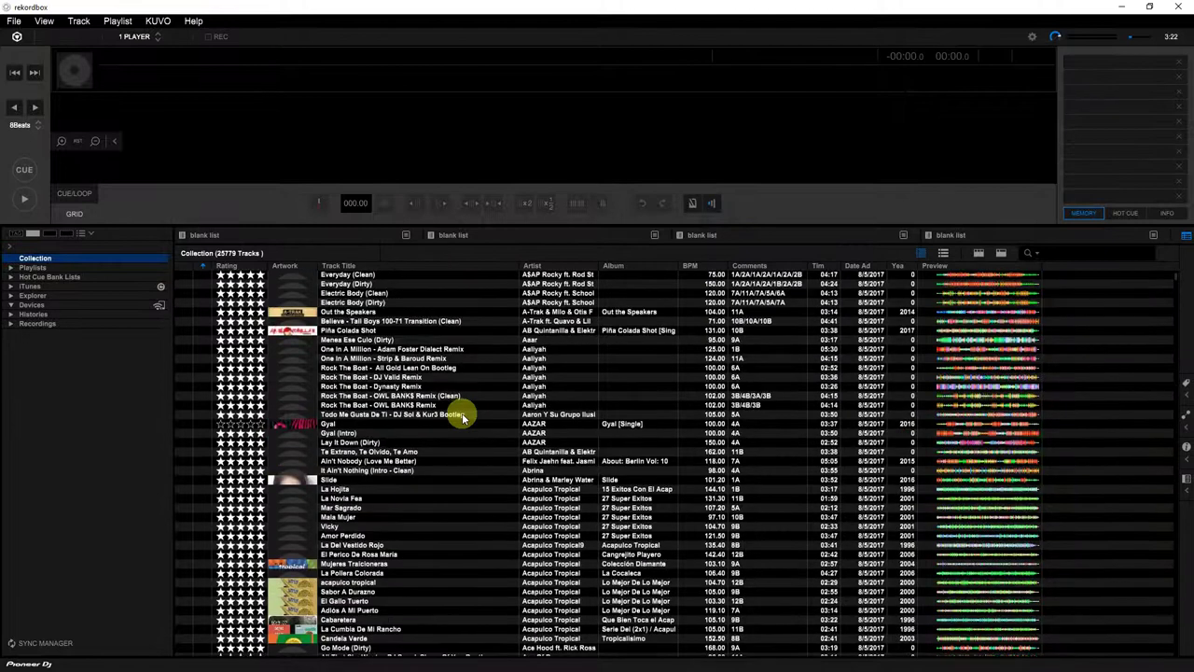
pyautogui.scroll(11, 462, 417)
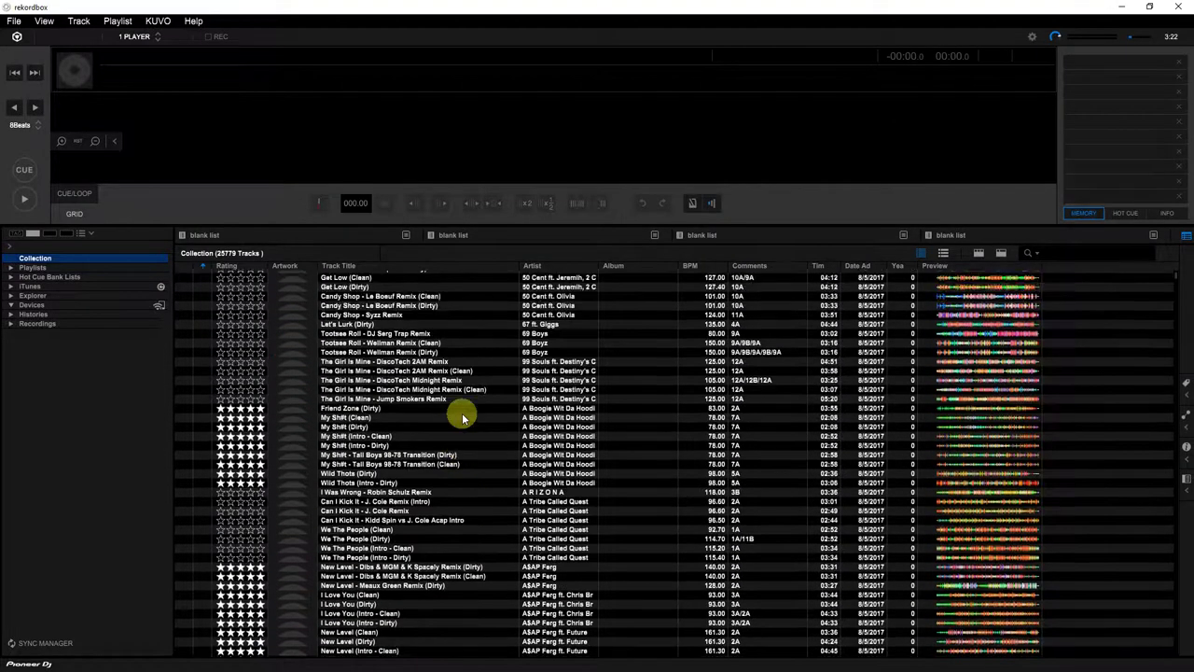
pyautogui.scroll(20, 462, 417)
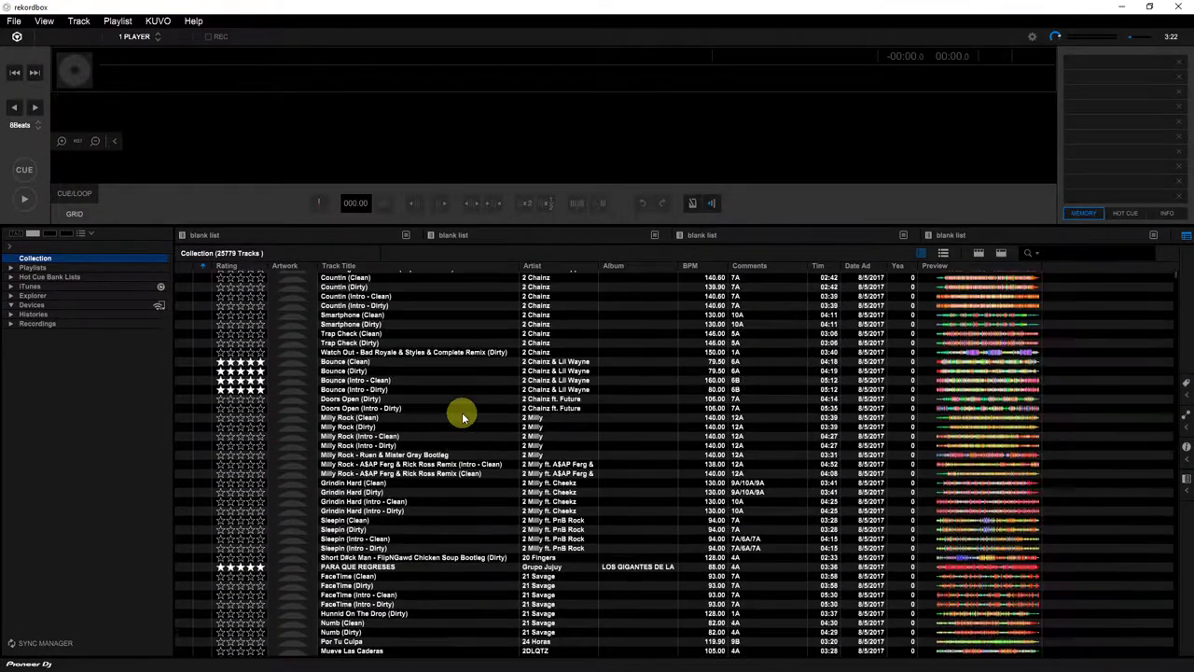
pyautogui.scroll(3, 462, 417)
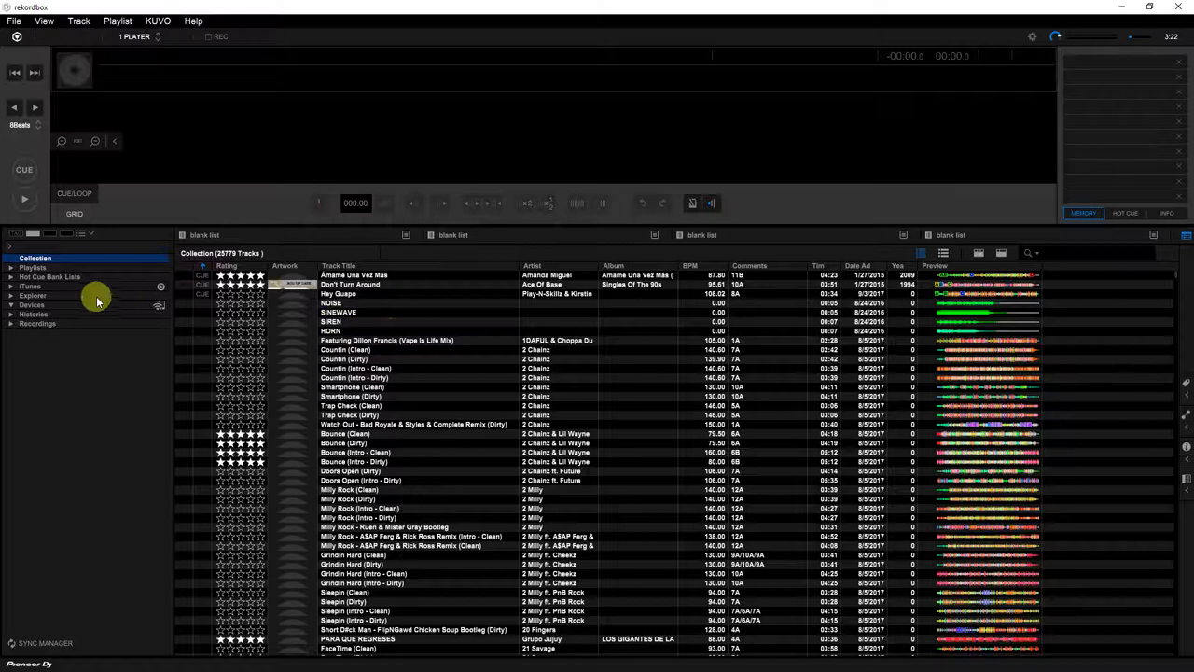
# Step: Expand iTunes > Playlists and the 60 ROCK 'N' ROLL HITS folder to reveal its playlists
pyautogui.click(11, 287)
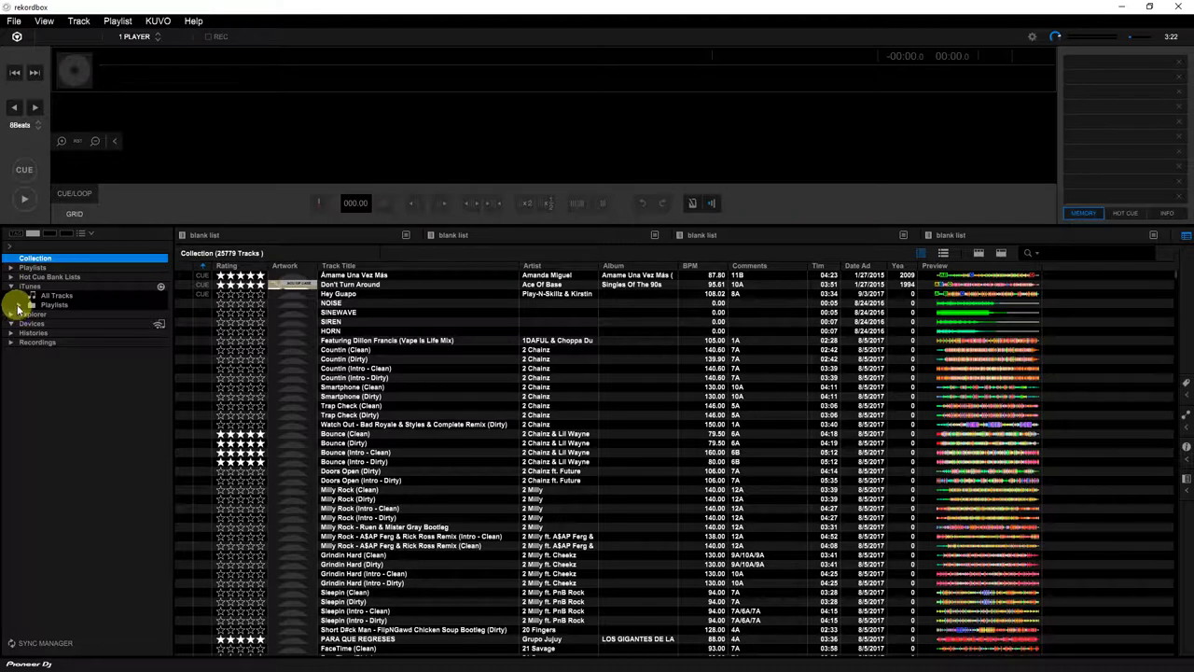
pyautogui.click(18, 307)
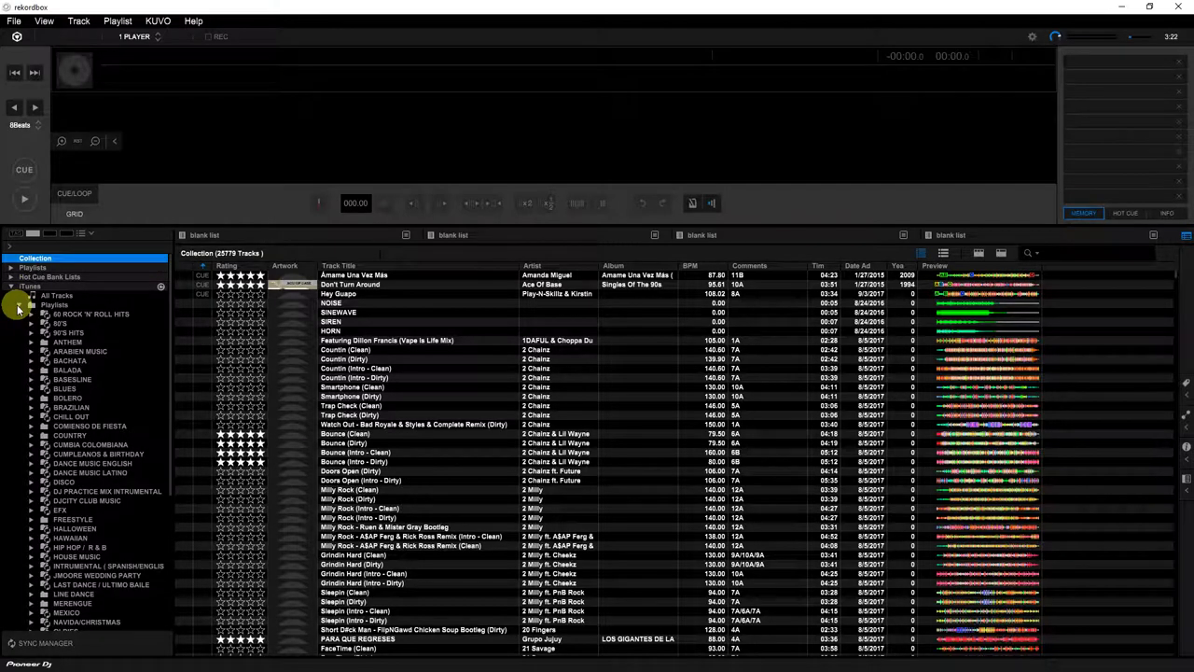
pyautogui.click(99, 316)
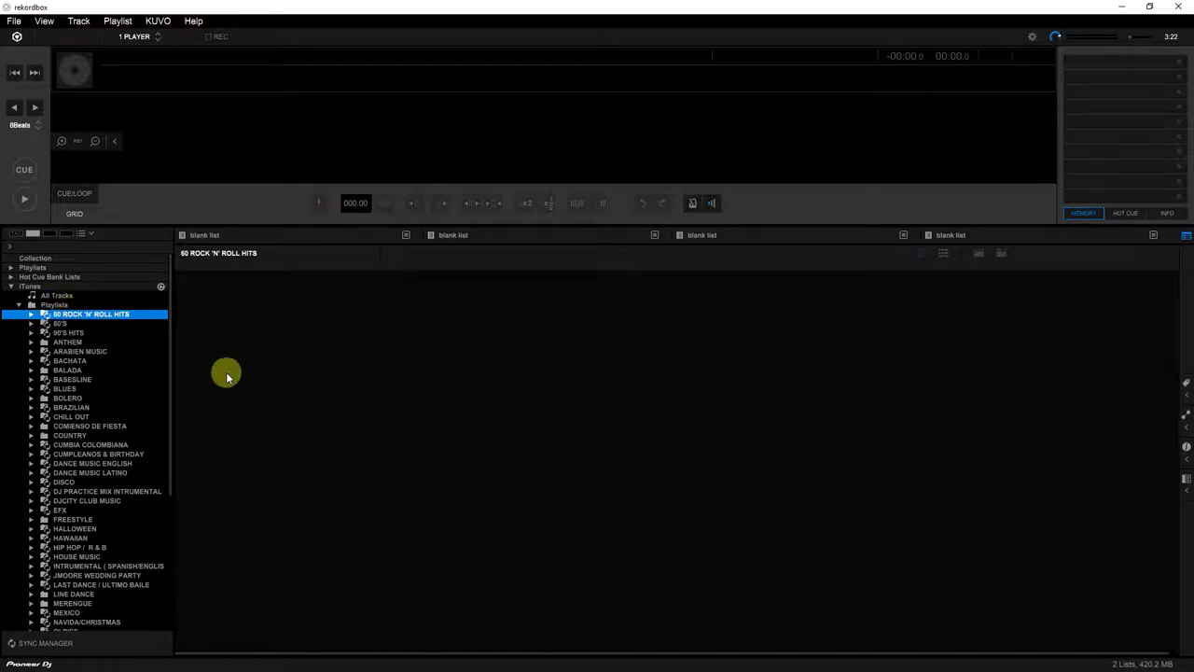
pyautogui.click(31, 317)
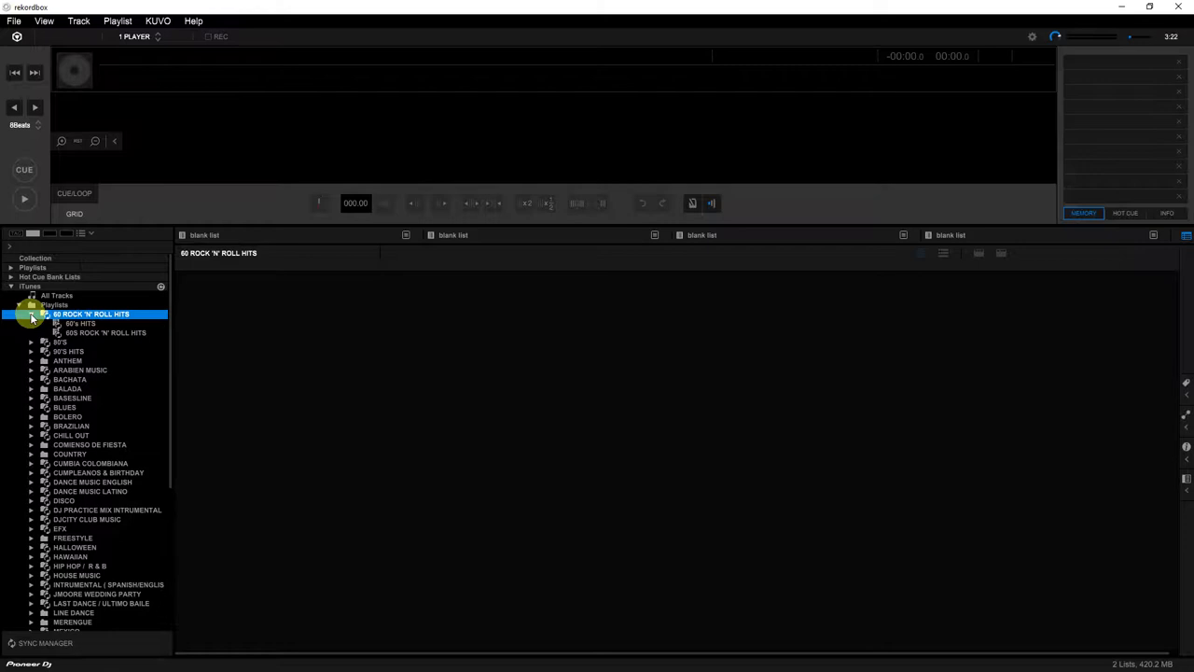
pyautogui.click(80, 324)
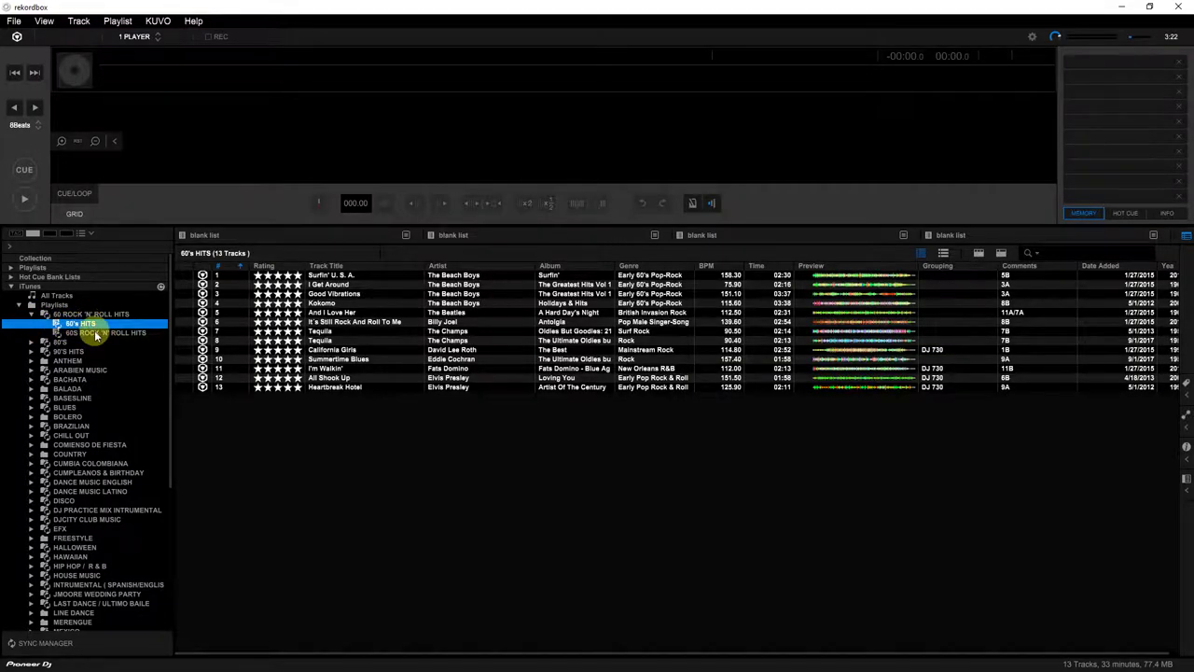
pyautogui.click(94, 331)
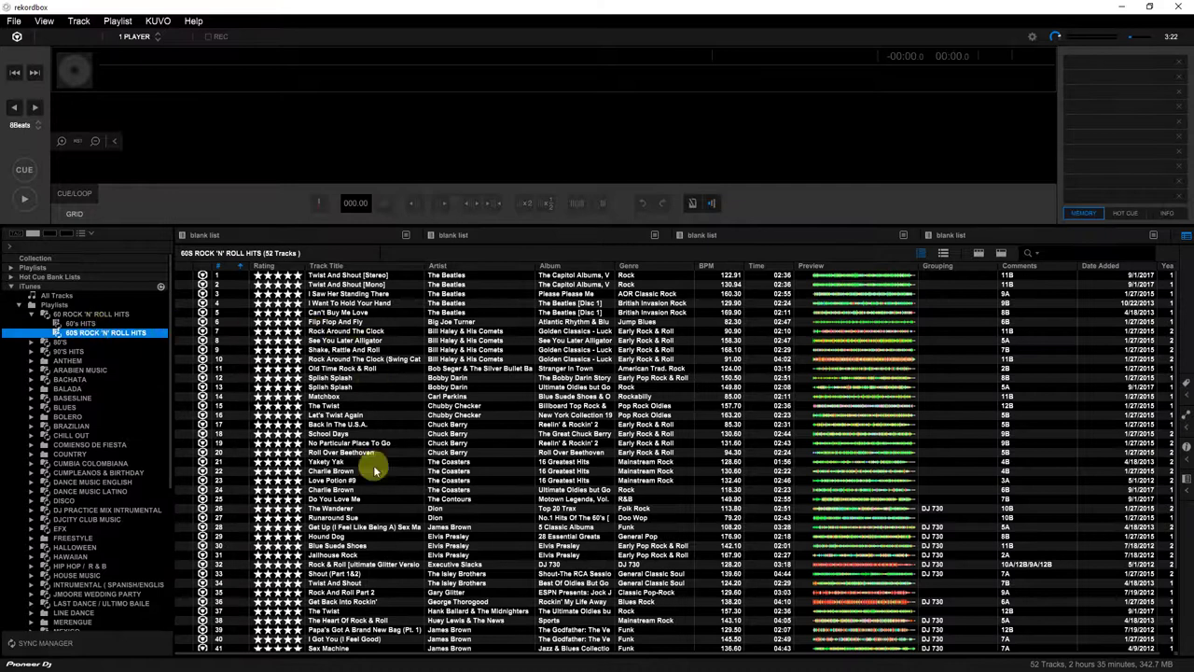
# Step: Browse the folder's playlists and settle on 60's HITS with its 13 tracks
pyautogui.scroll(-4, 383, 528)
pyautogui.scroll(4, 383, 528)
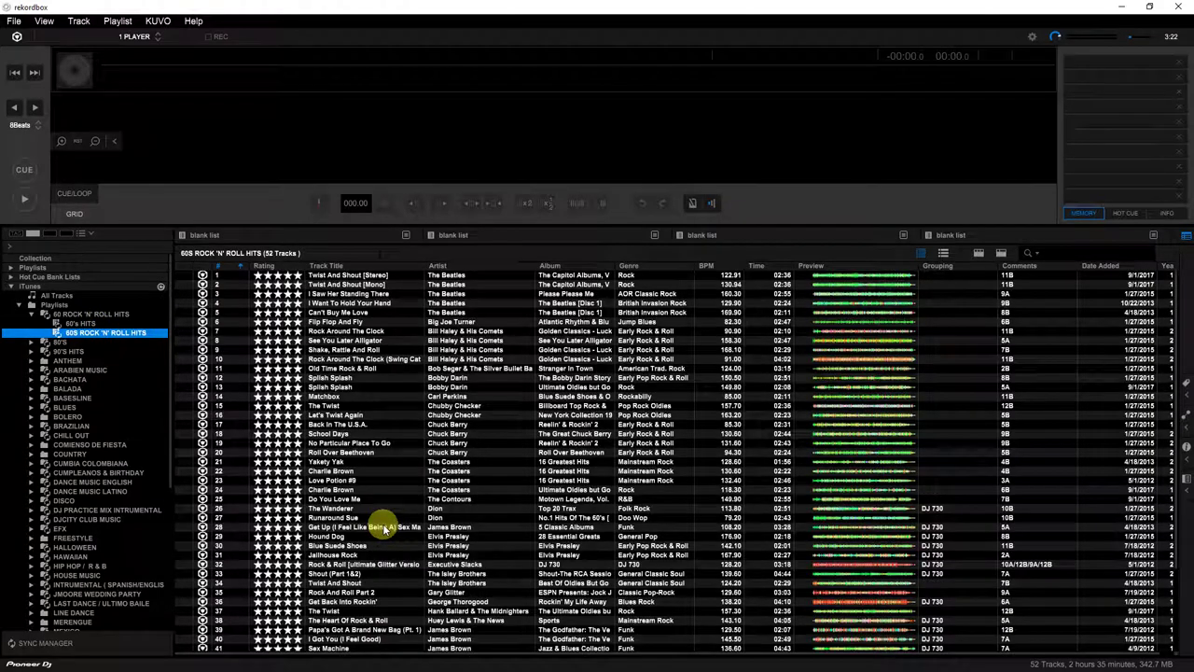
pyautogui.click(93, 314)
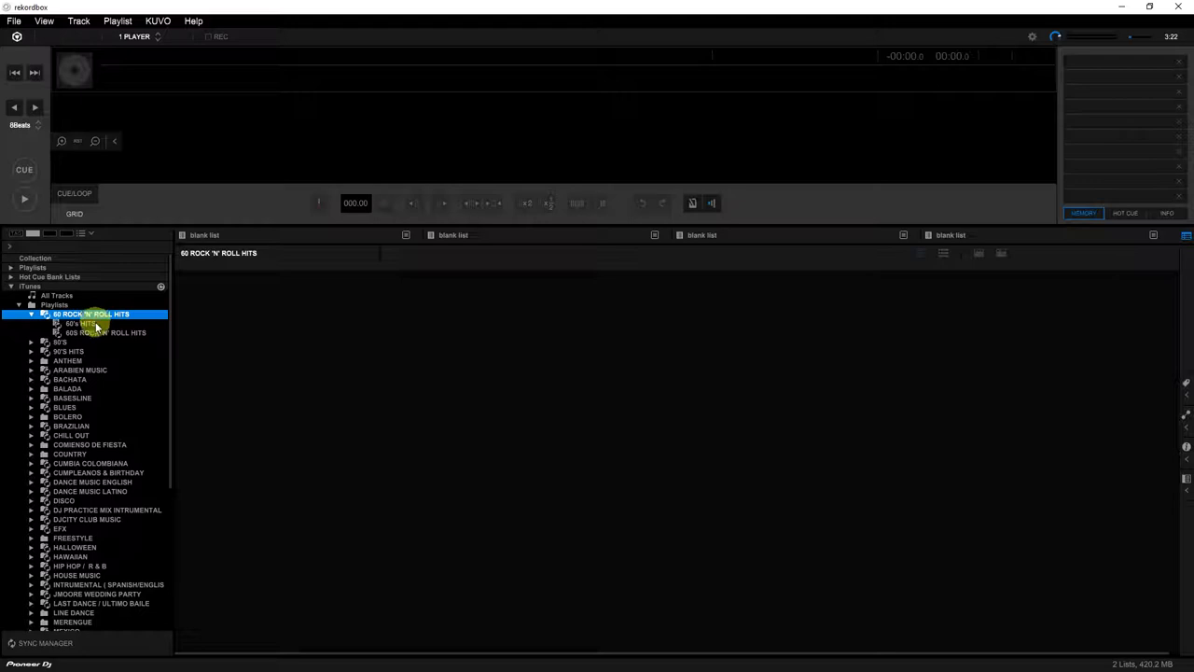
pyautogui.click(89, 324)
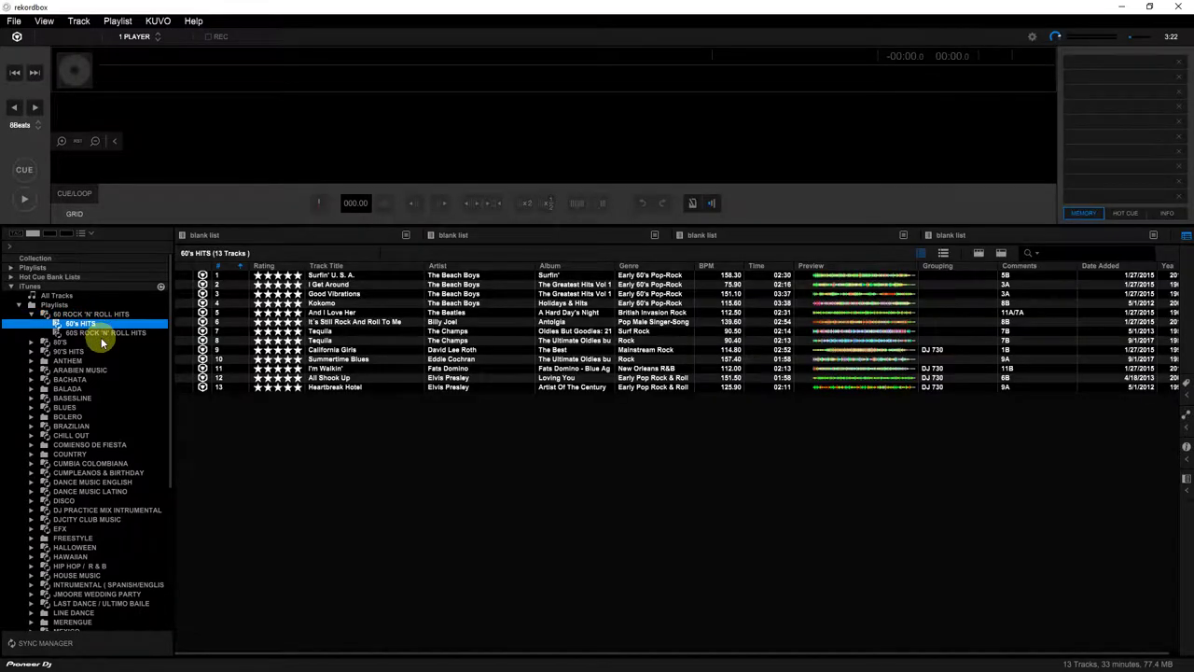
pyautogui.click(101, 341)
pyautogui.click(86, 324)
pyautogui.click(101, 335)
pyautogui.click(91, 324)
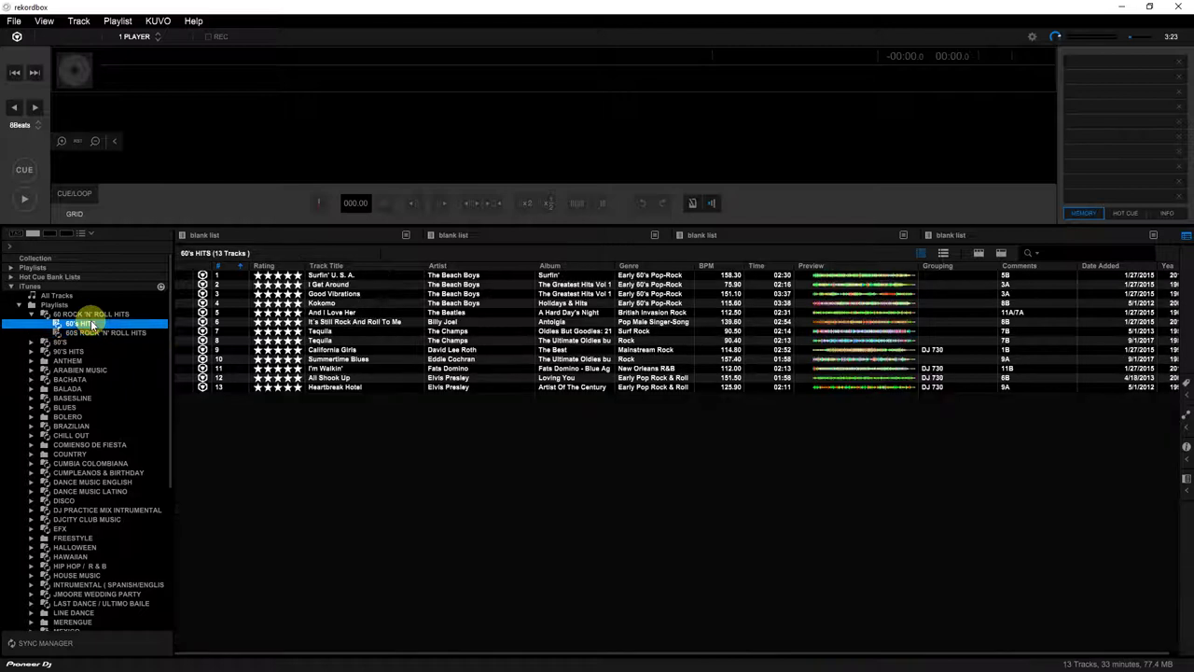